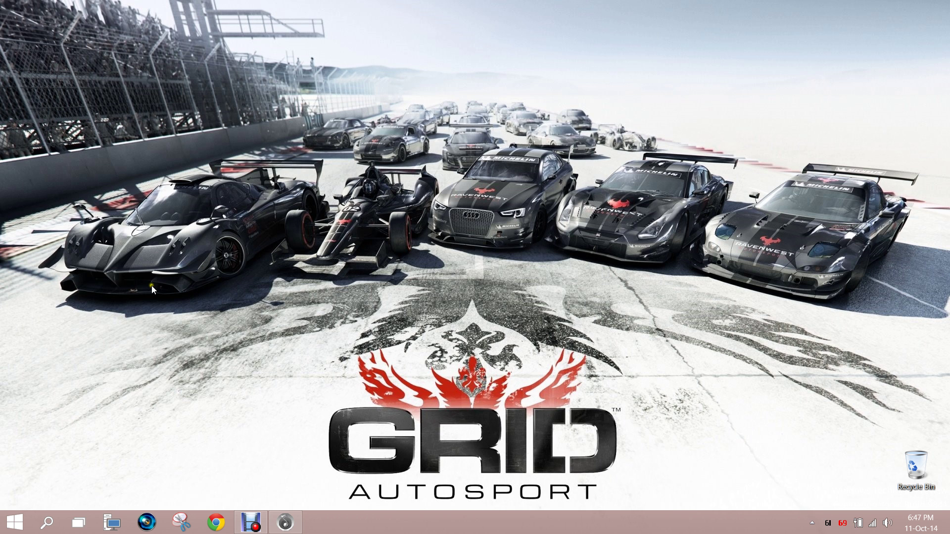
# Step: Refresh the desktop and check whether the Start menu opens and closes
pyautogui.rightClick(134, 335)
pyautogui.click(179, 358)
pyautogui.click(13, 523)
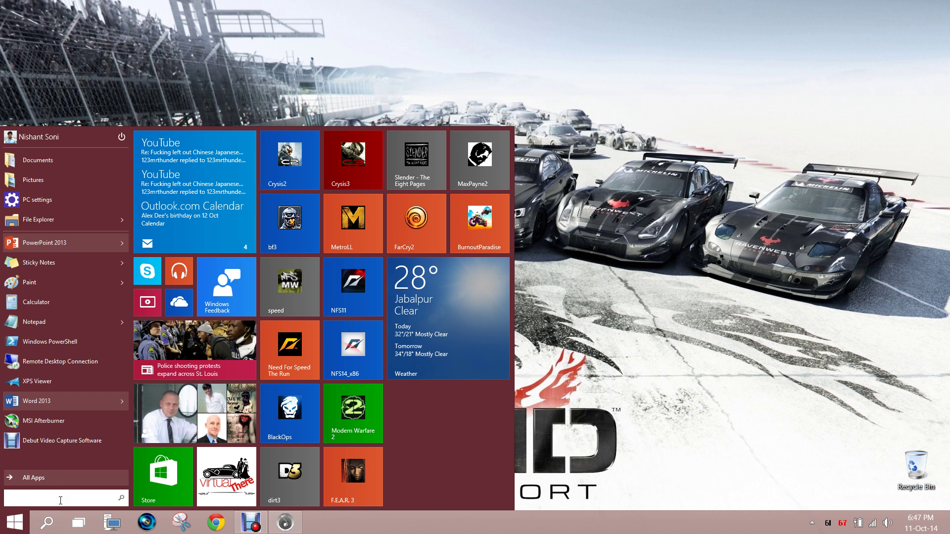
pyautogui.press('Escape')
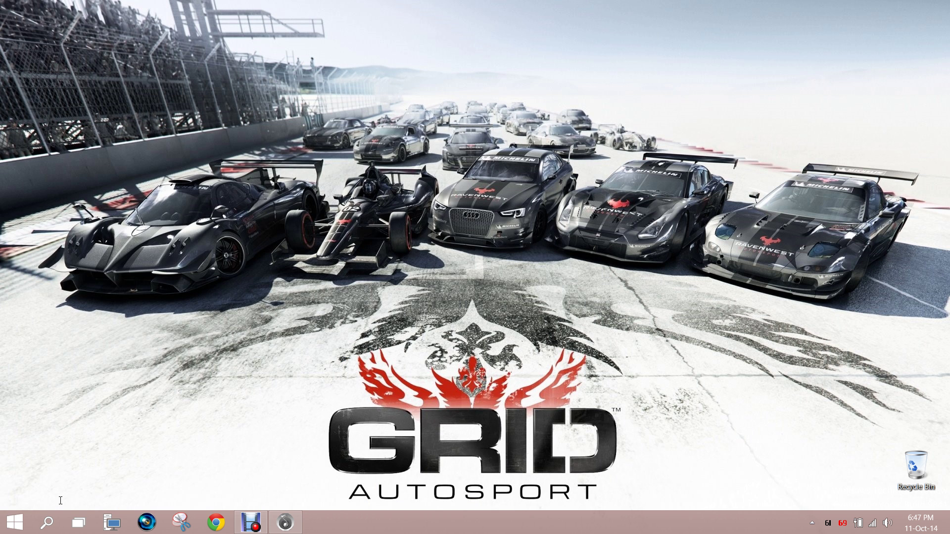
pyautogui.click(16, 523)
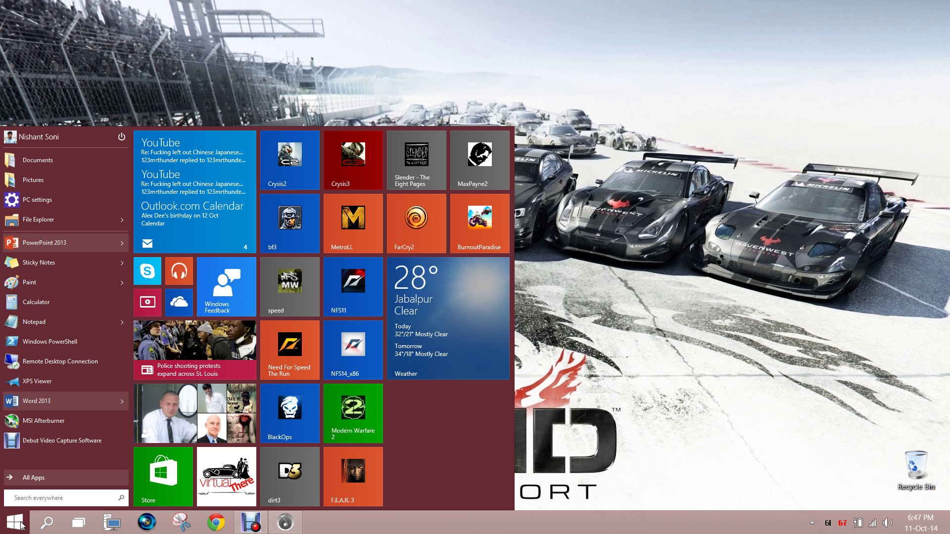
pyautogui.click(21, 525)
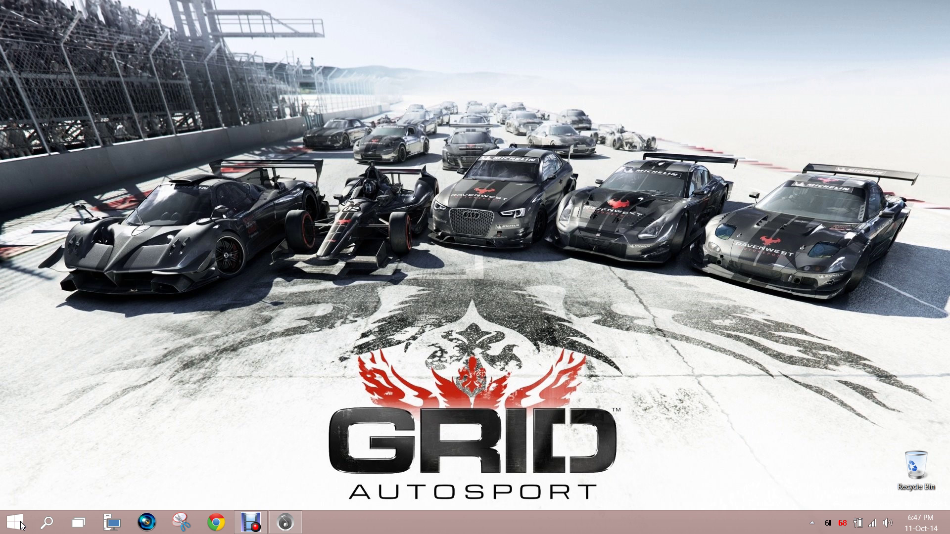
# Step: Reopen the Start menu repeatedly, run a search and dismiss the results panel
pyautogui.click(21, 525)
pyautogui.click(21, 525)
pyautogui.click(21, 525)
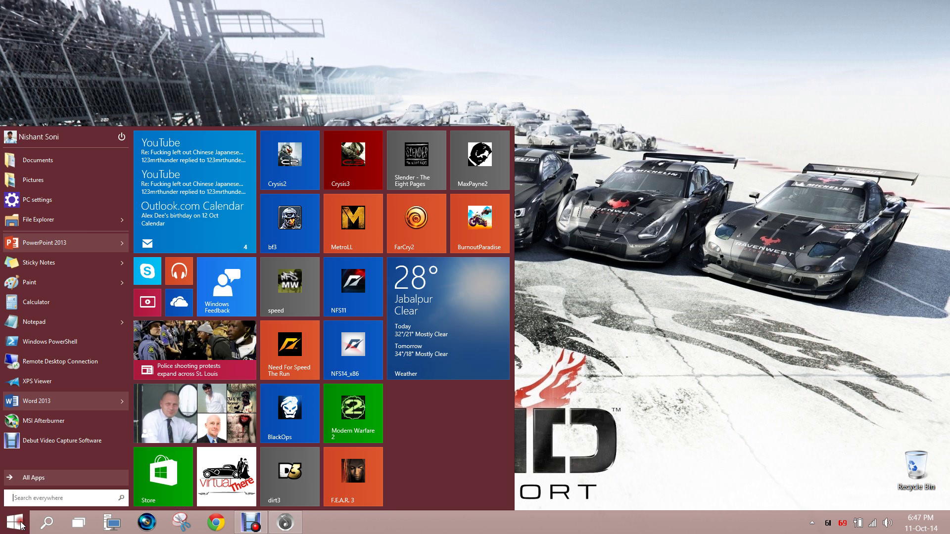
pyautogui.click(21, 525)
pyautogui.click(21, 525)
pyautogui.click(21, 525)
pyautogui.write('lkj')
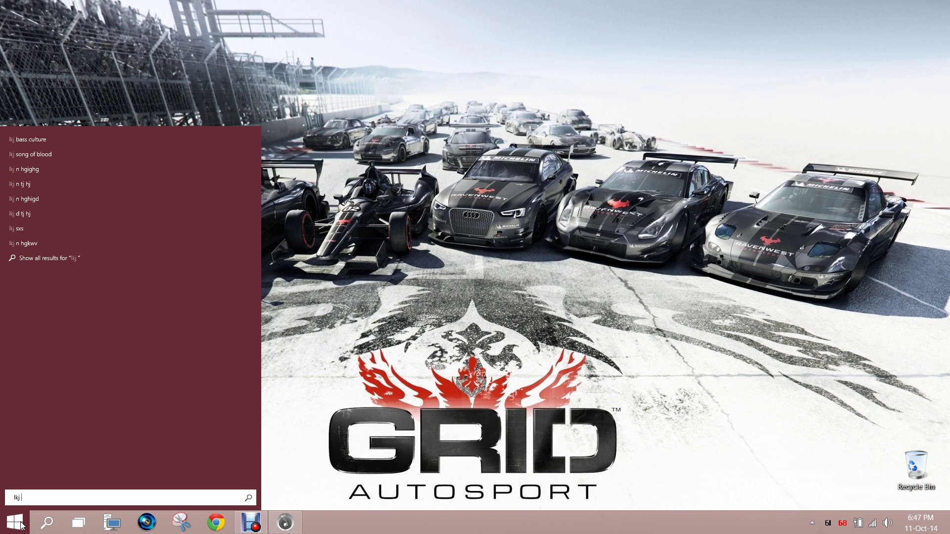
pyautogui.click(575, 338)
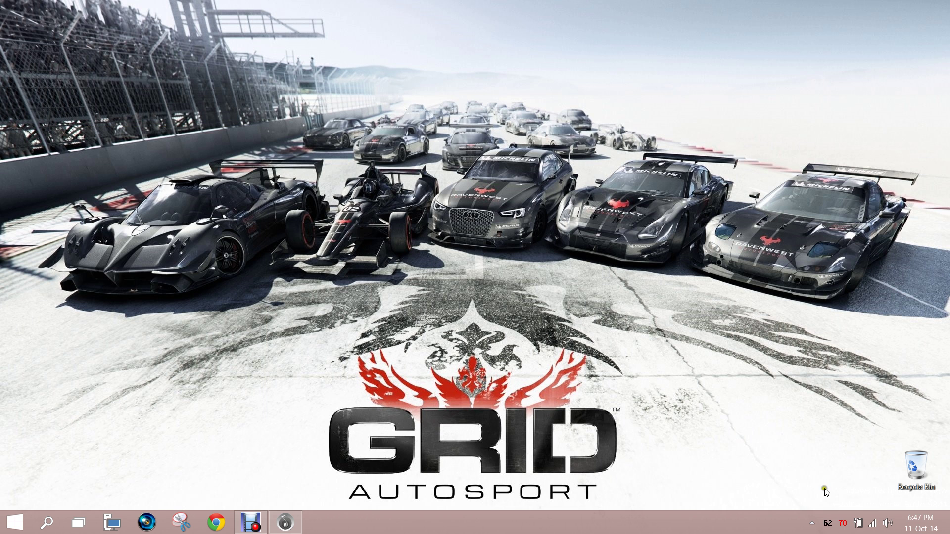
# Step: Launch RivaTuner Statistics Server from the hidden tray icons and reposition its window
pyautogui.click(812, 523)
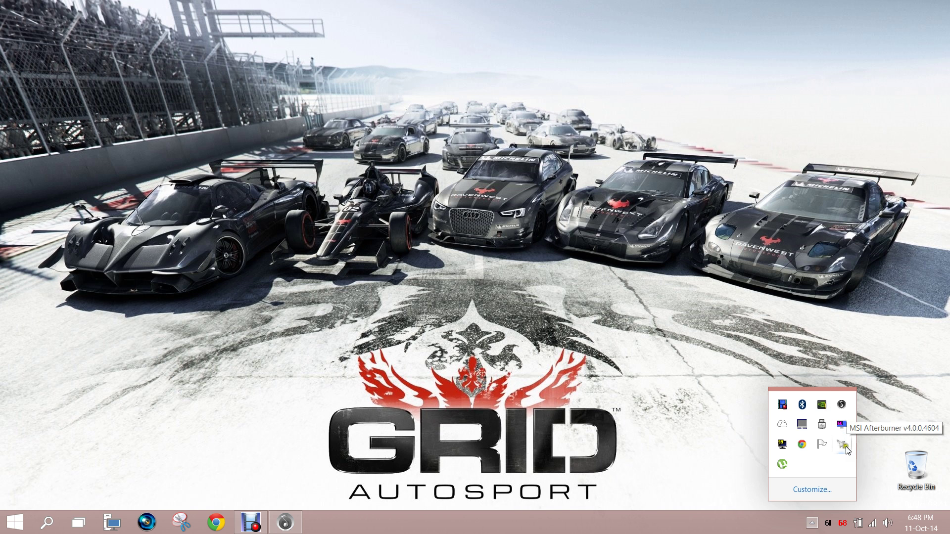
pyautogui.doubleClick(845, 427)
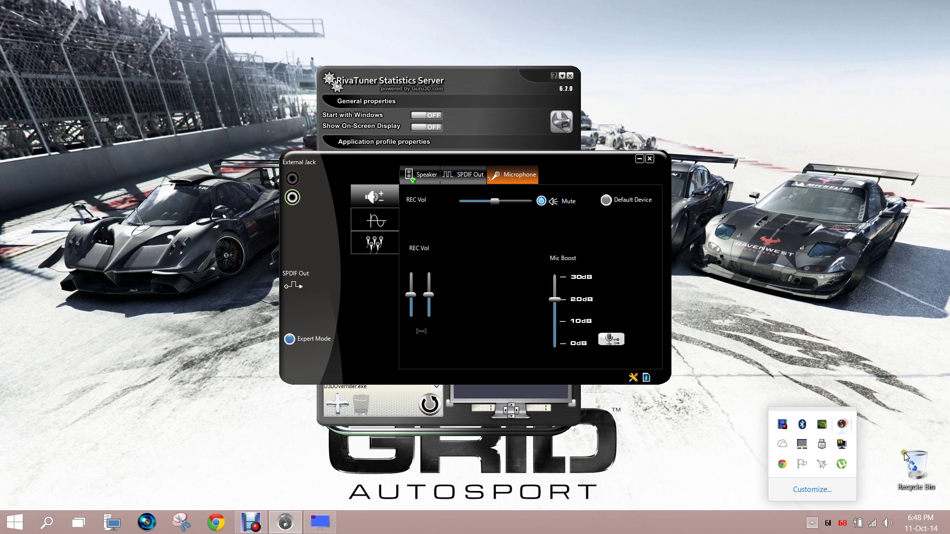
pyautogui.click(639, 159)
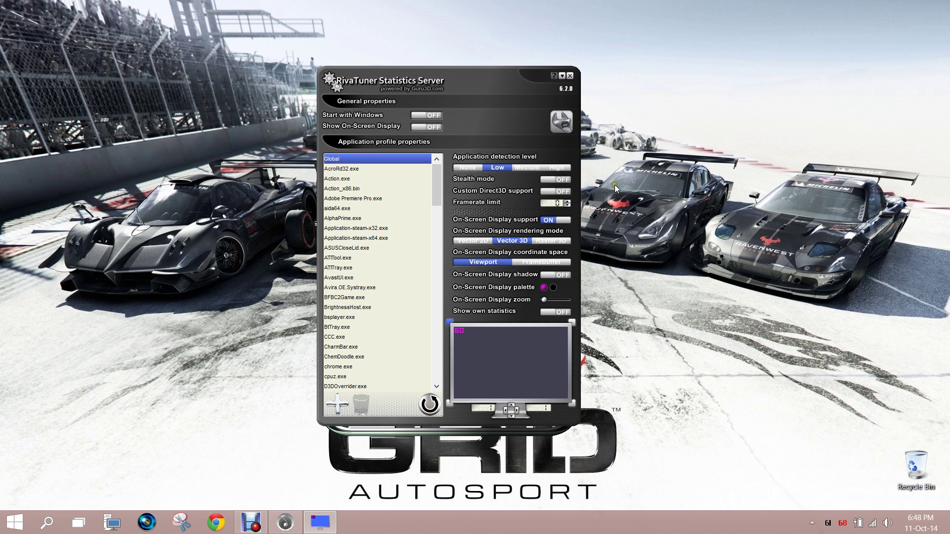
pyautogui.moveTo(499, 78); pyautogui.dragTo(488, 61)
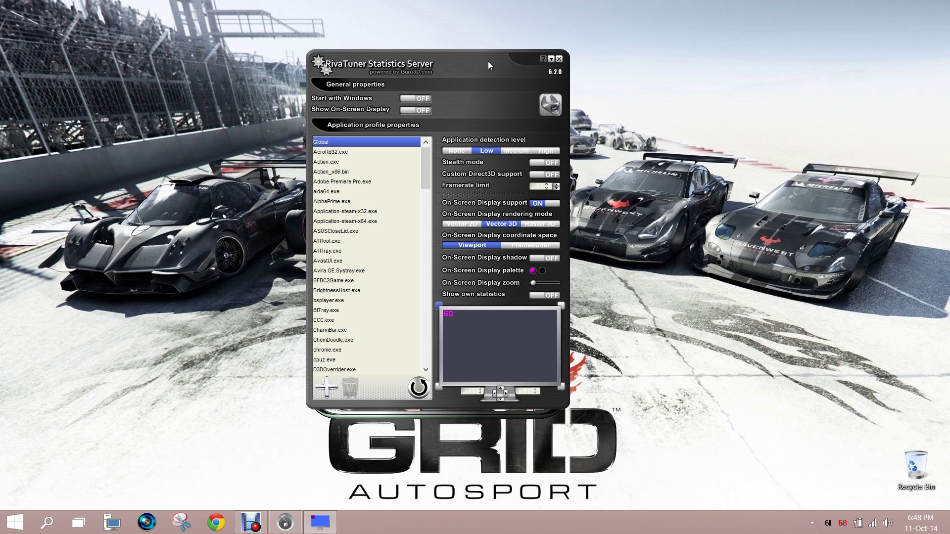
pyautogui.moveTo(488, 61); pyautogui.dragTo(491, 92)
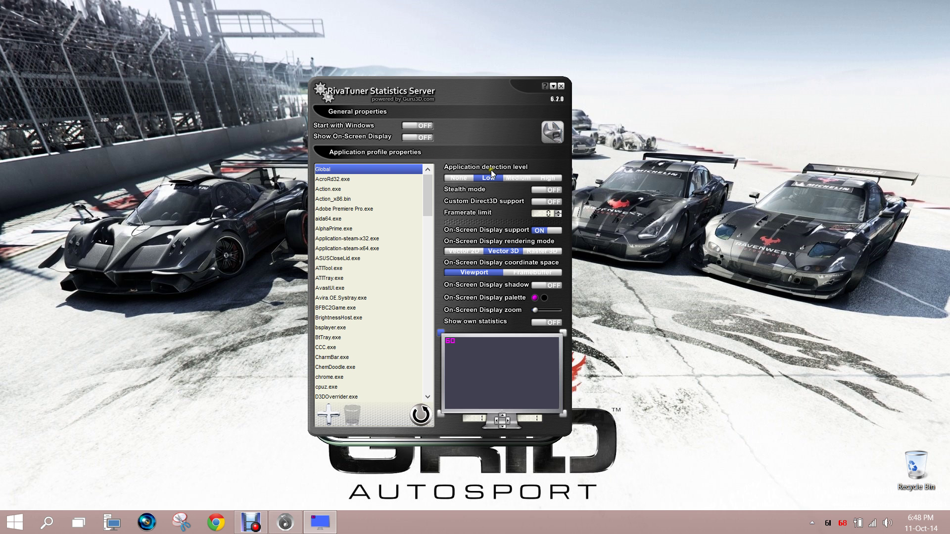
# Step: Search Start for 'chrome', 'i' and 'torrent', then reveal the hidden tray icons
pyautogui.click(562, 88)
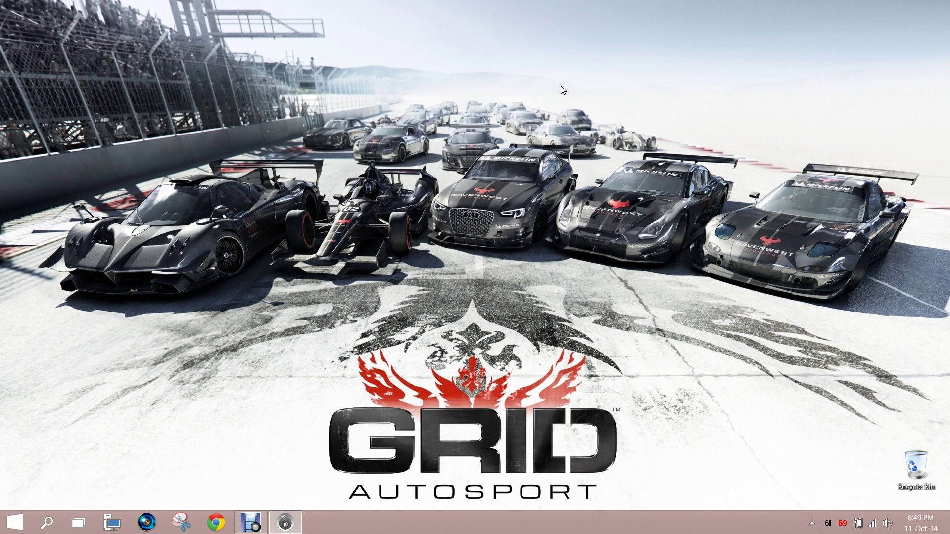
pyautogui.press('super')
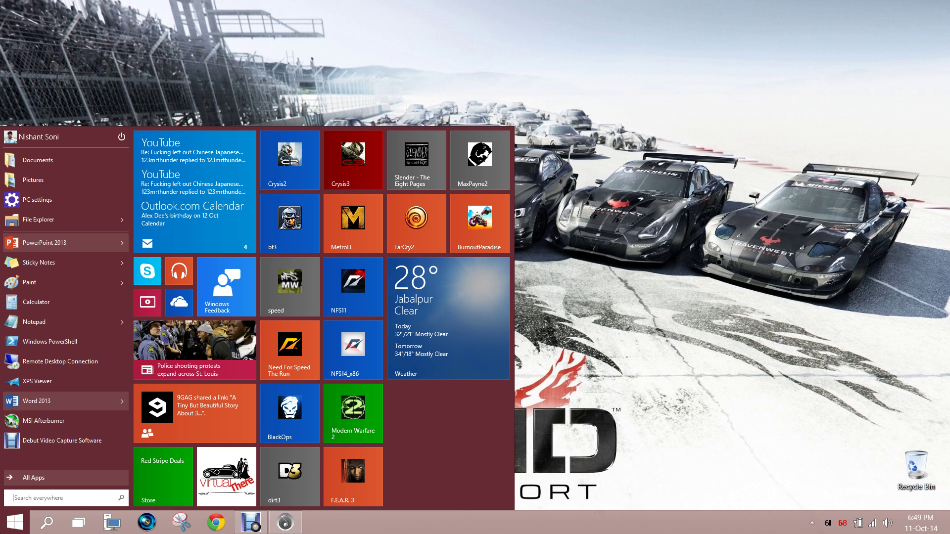
pyautogui.write('chrome')
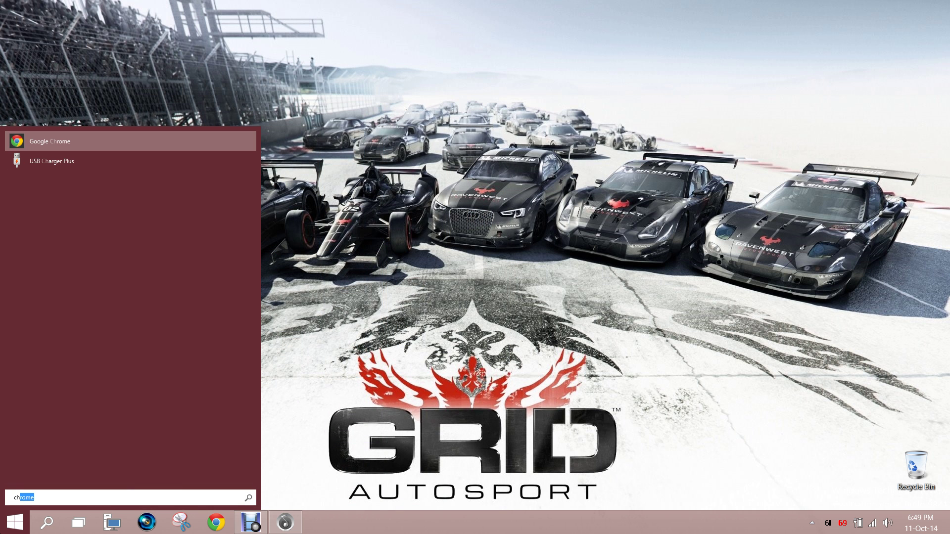
pyautogui.write('ro')
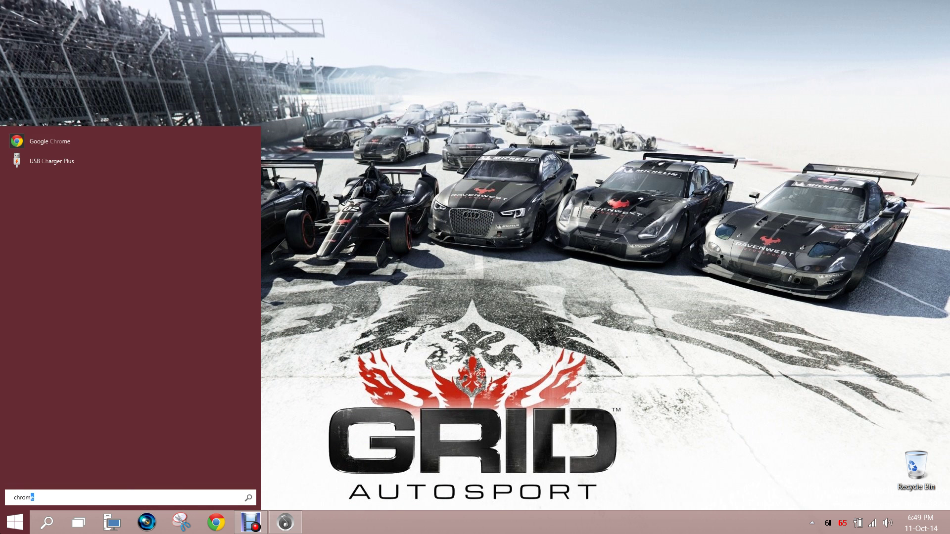
pyautogui.write('m')
pyautogui.press('Escape')
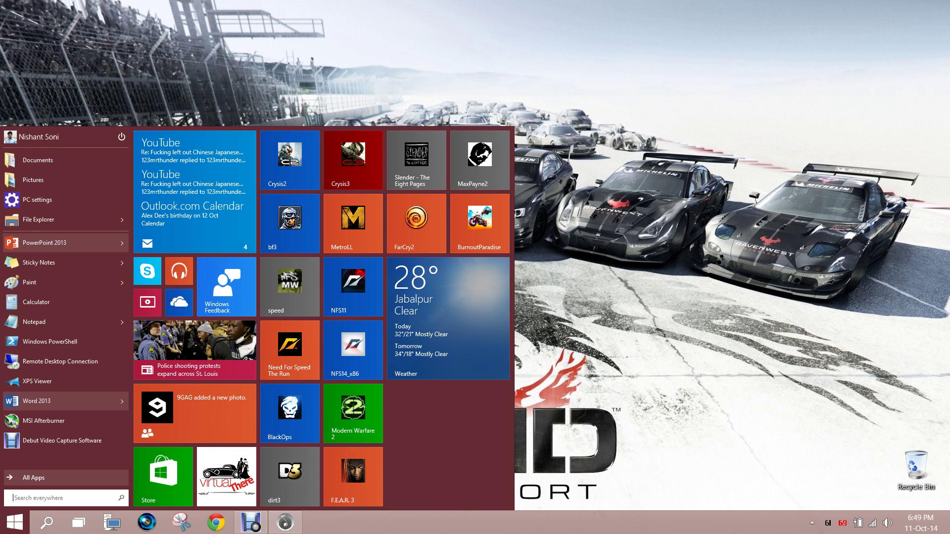
pyautogui.write('i')
pyautogui.press('Escape')
pyautogui.write('torren')
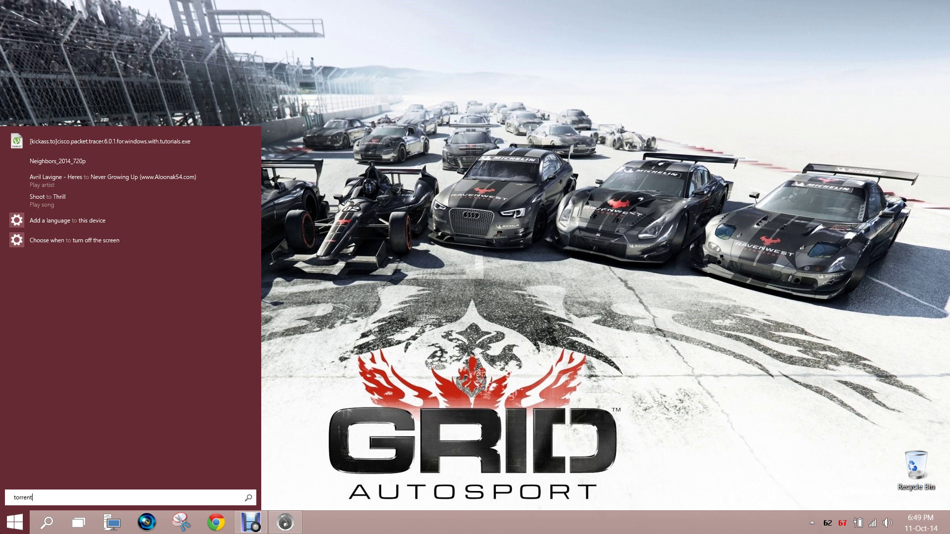
pyautogui.write('t')
pyautogui.press('Escape')
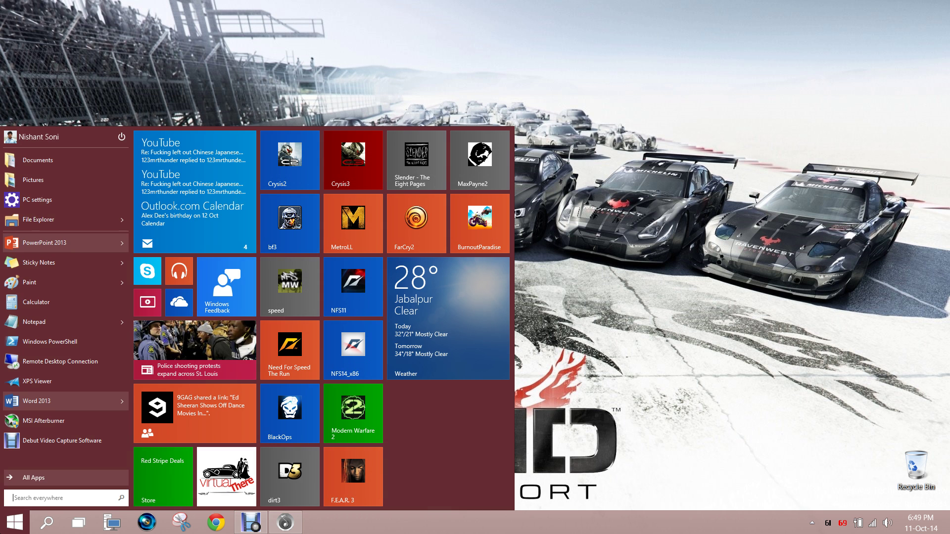
pyautogui.press('Escape')
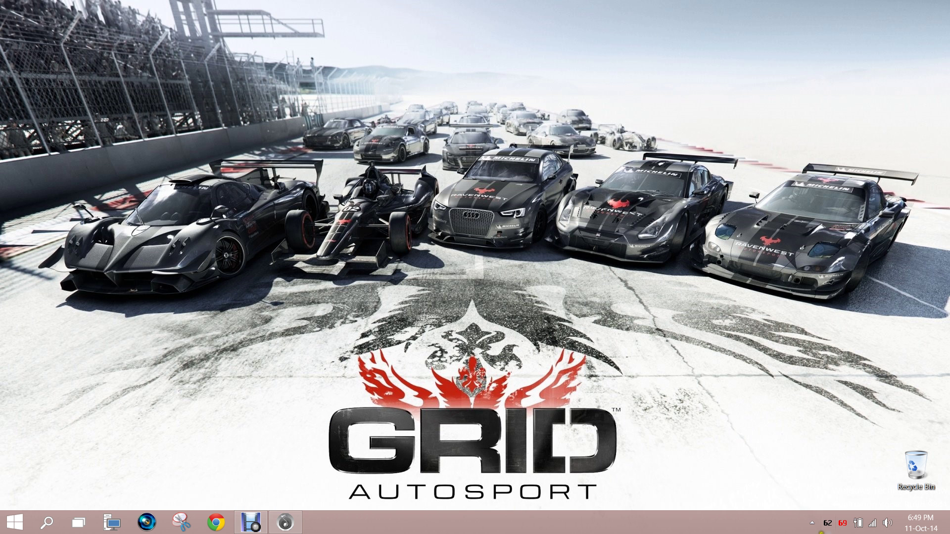
pyautogui.click(812, 525)
# Step: Set Afterburner's GPU and CPU1 temperature graphs to show in tray, then close Afterburner
pyautogui.doubleClick(821, 465)
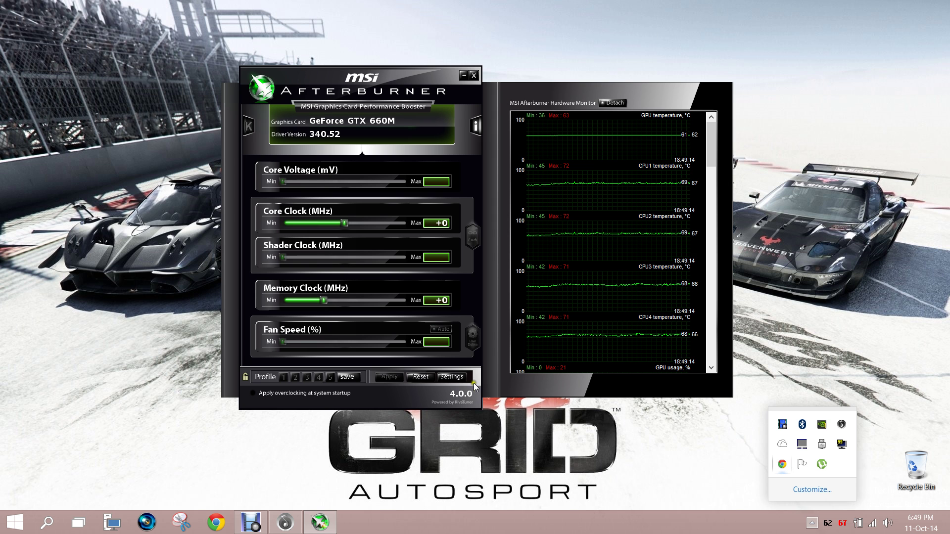
pyautogui.click(451, 376)
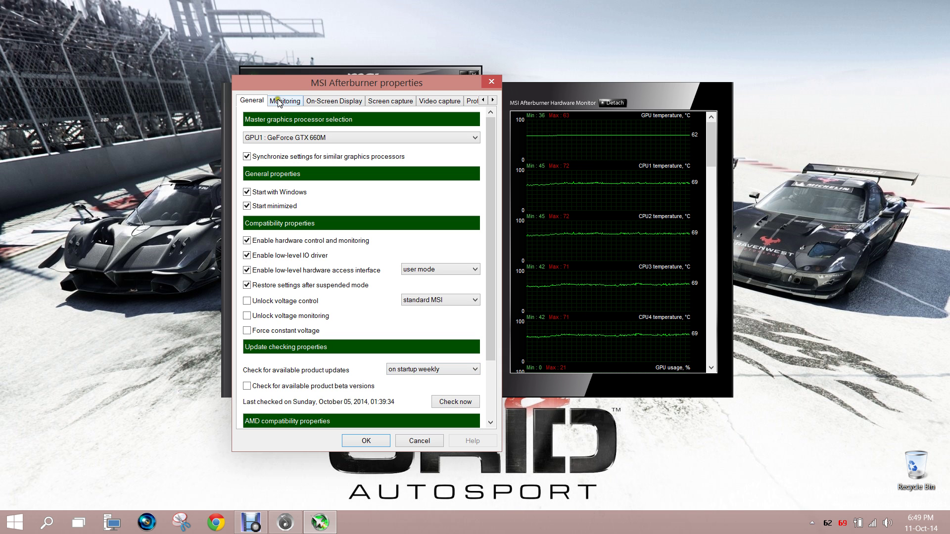
pyautogui.click(281, 101)
pyautogui.moveTo(374, 83)
pyautogui.mouseDown()
pyautogui.moveTo(479, 118)
pyautogui.moveTo(538, 45)
pyautogui.mouseUp()
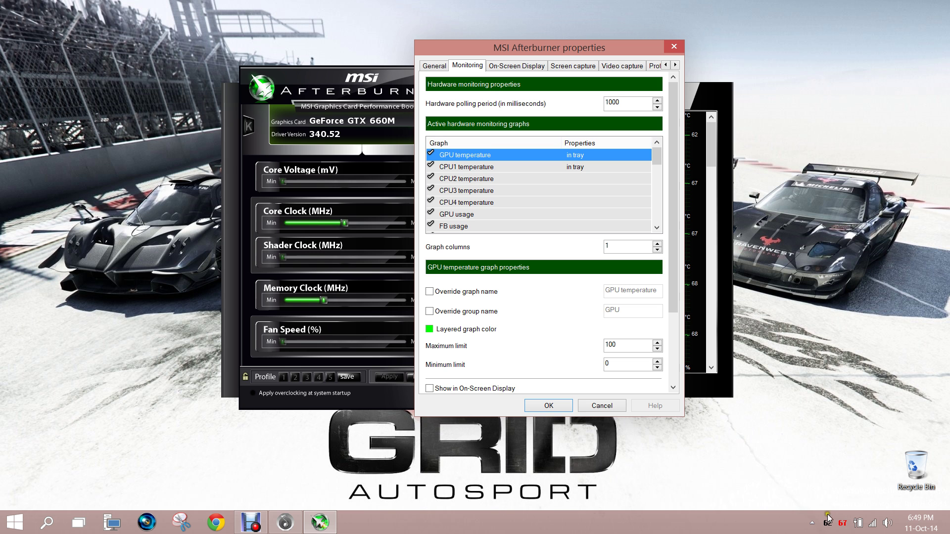
pyautogui.click(673, 48)
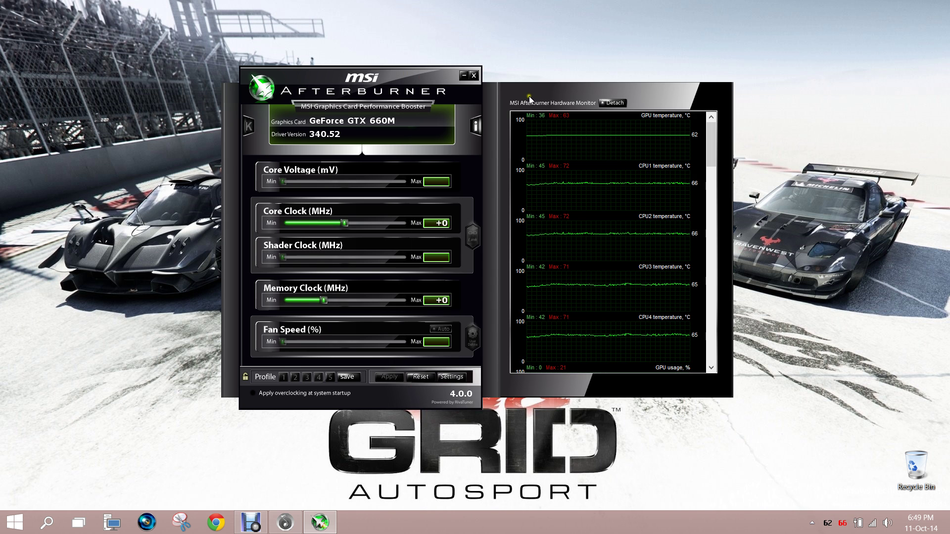
pyautogui.click(468, 78)
pyautogui.press('super')
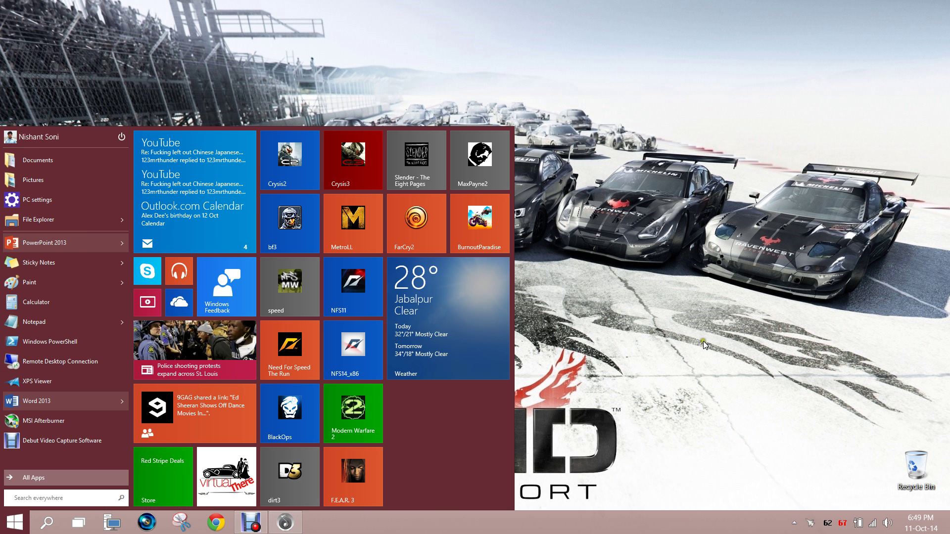
# Step: Dismiss Start, refresh the desktop, and restore the Debut Video Capture window
pyautogui.click(704, 343)
pyautogui.rightClick(576, 259)
pyautogui.click(612, 290)
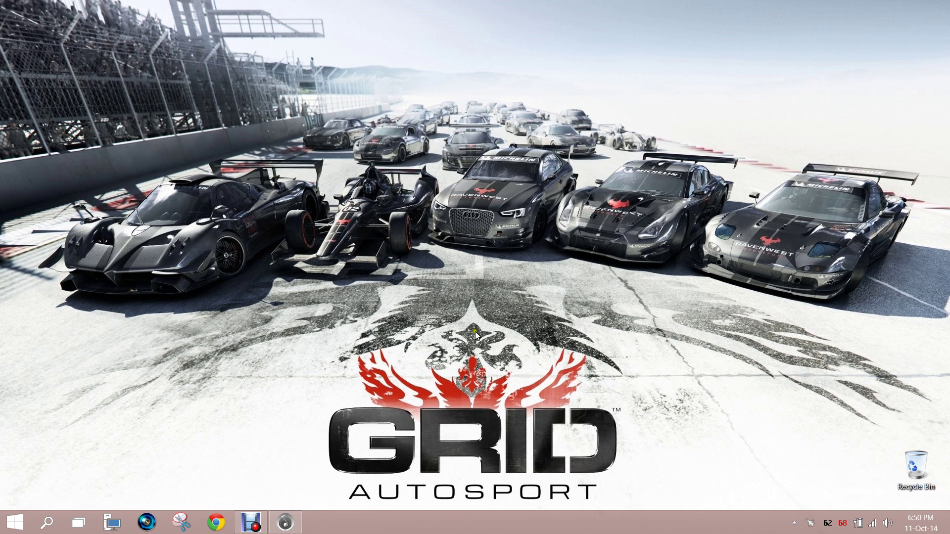
pyautogui.click(254, 526)
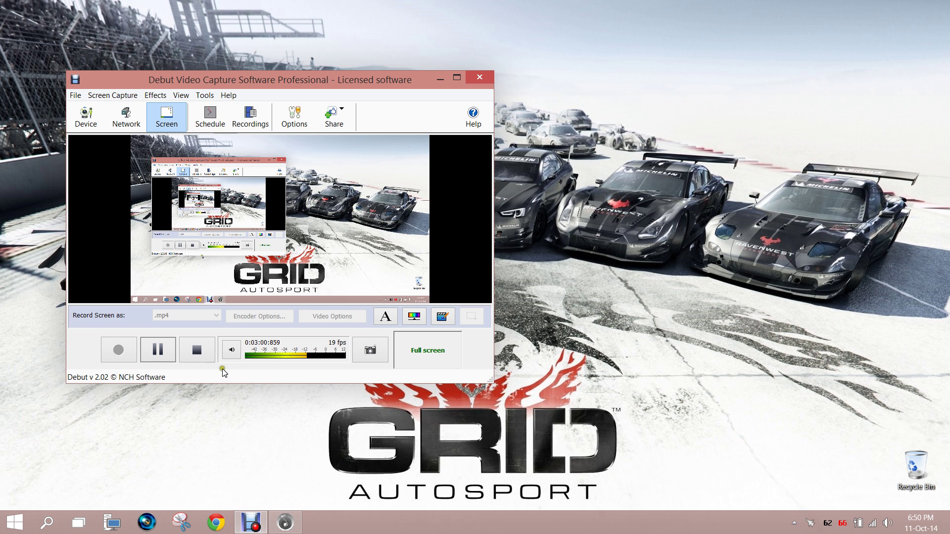